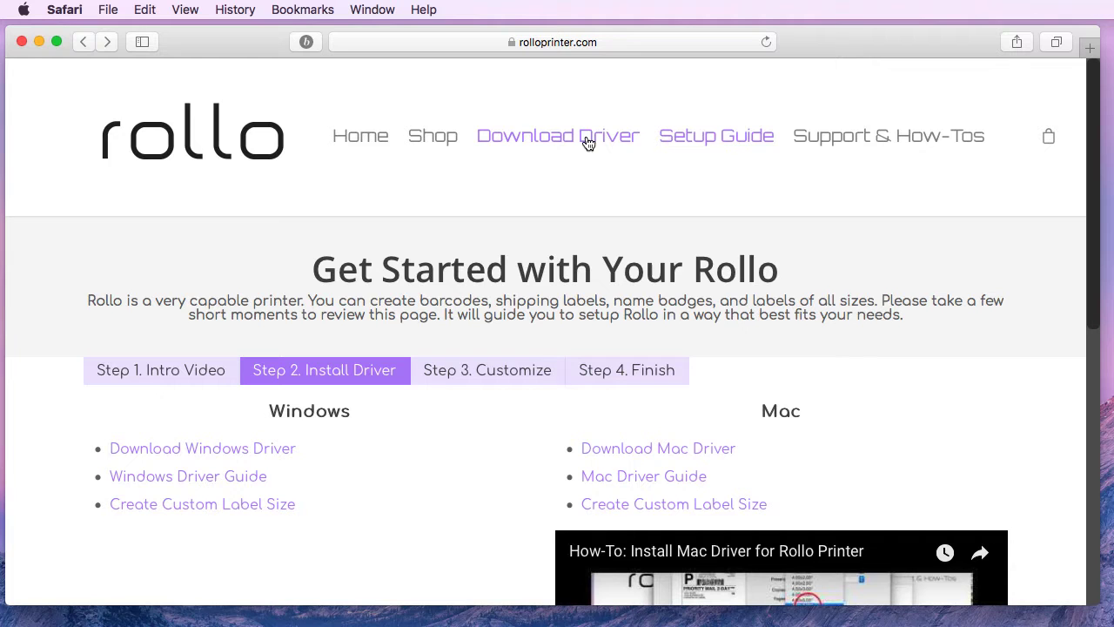
- Download Rollo-Mac-Latest.dmg and bring the mounted Rollo-Mac window fully into view
left_click(706, 454)
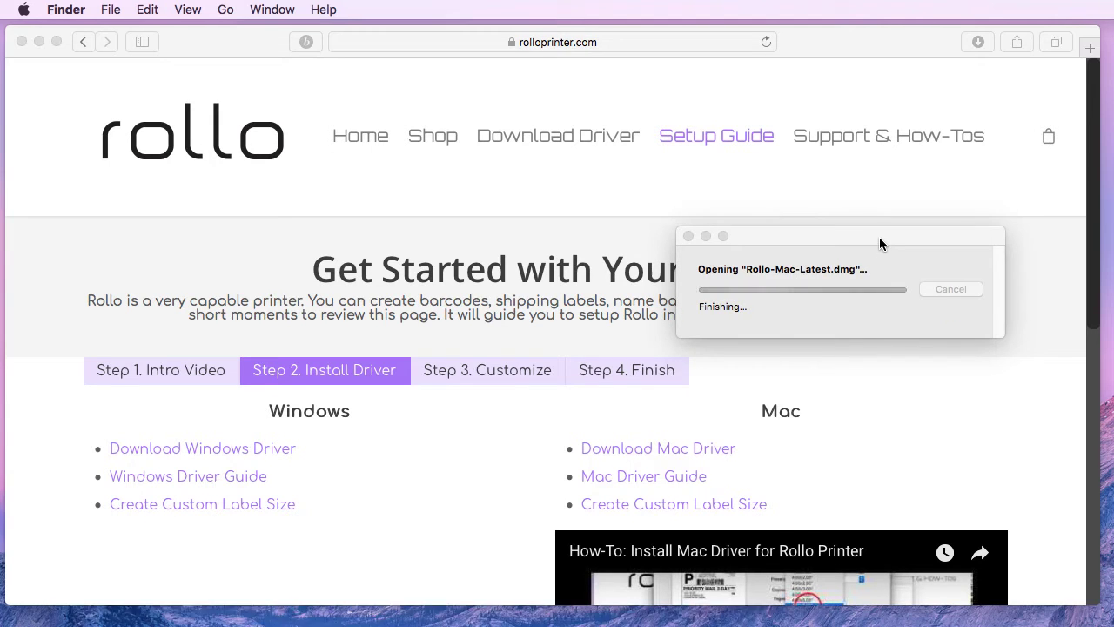
left_click_drag(635, 368, 749, 107)
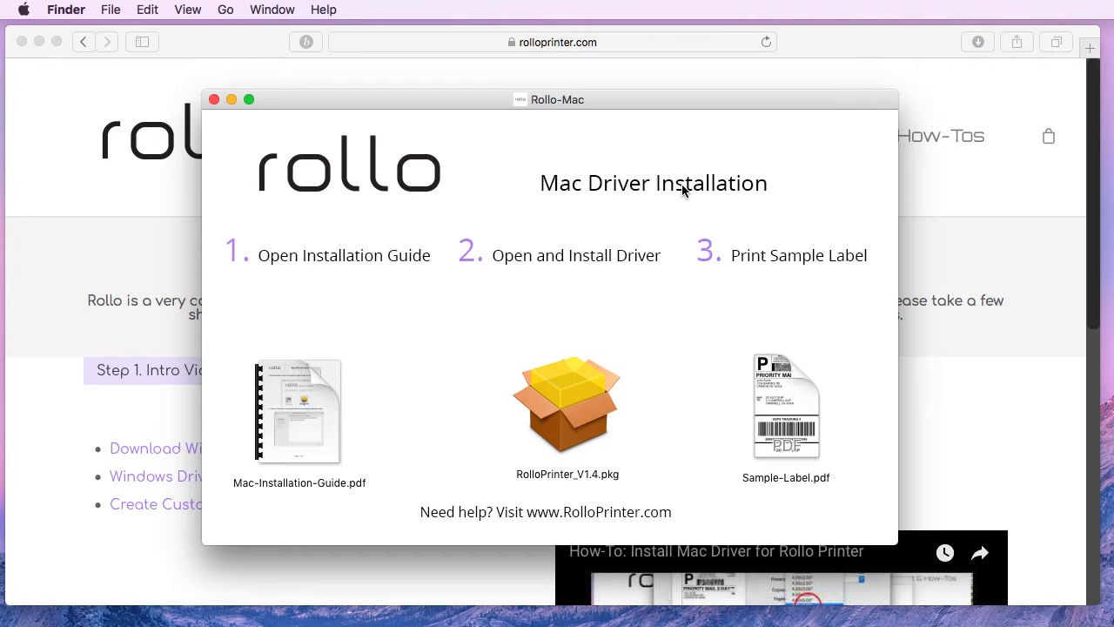
mouse_move(329, 406)
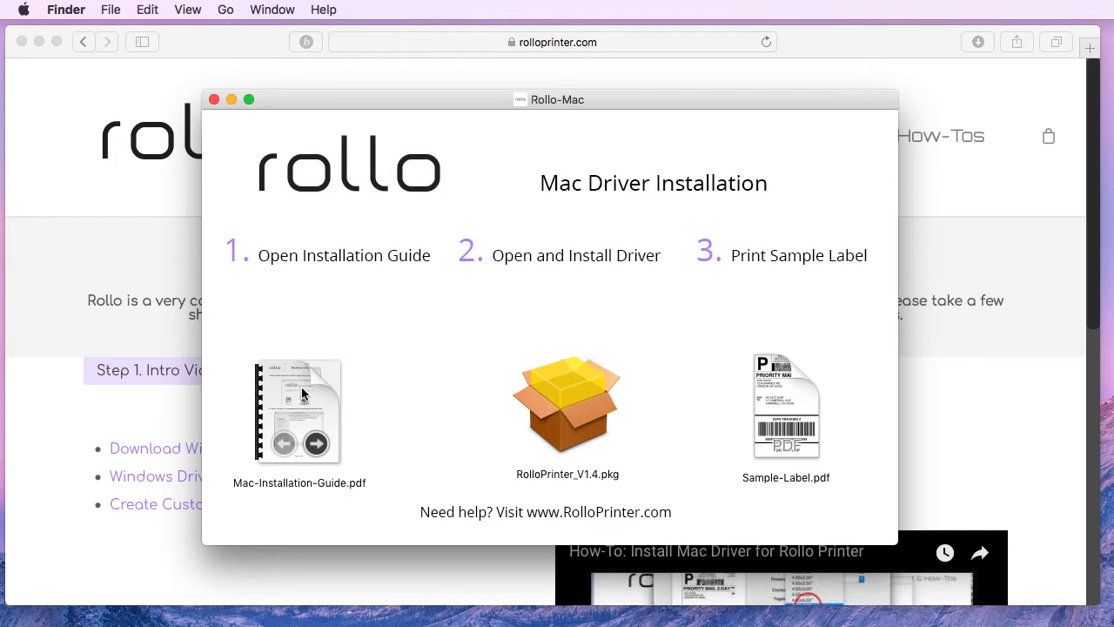
left_click(302, 380)
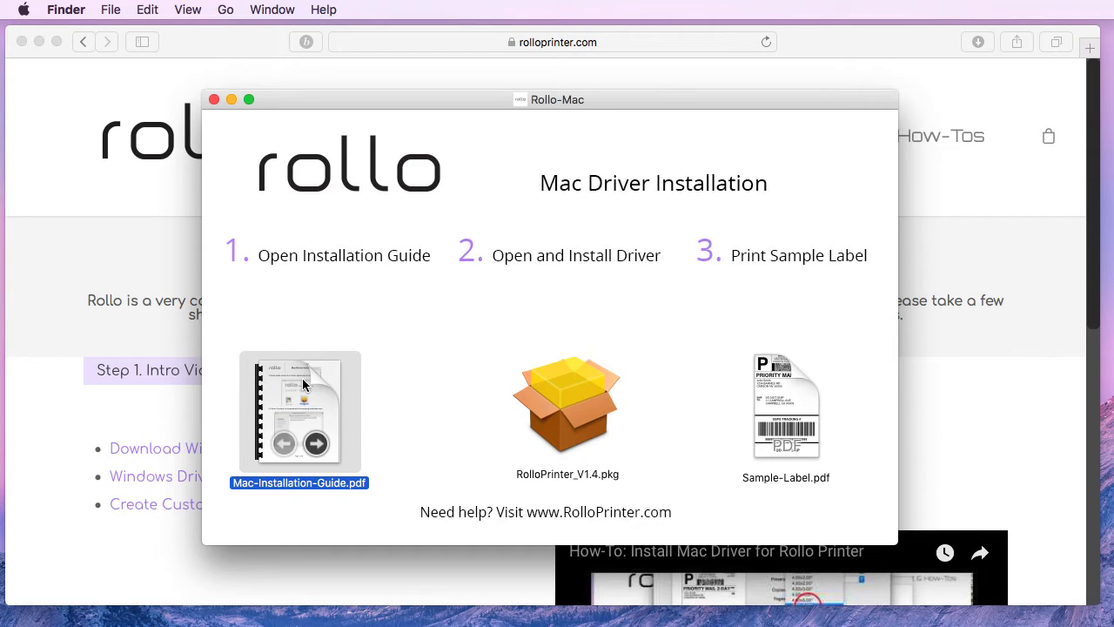
left_click(414, 333)
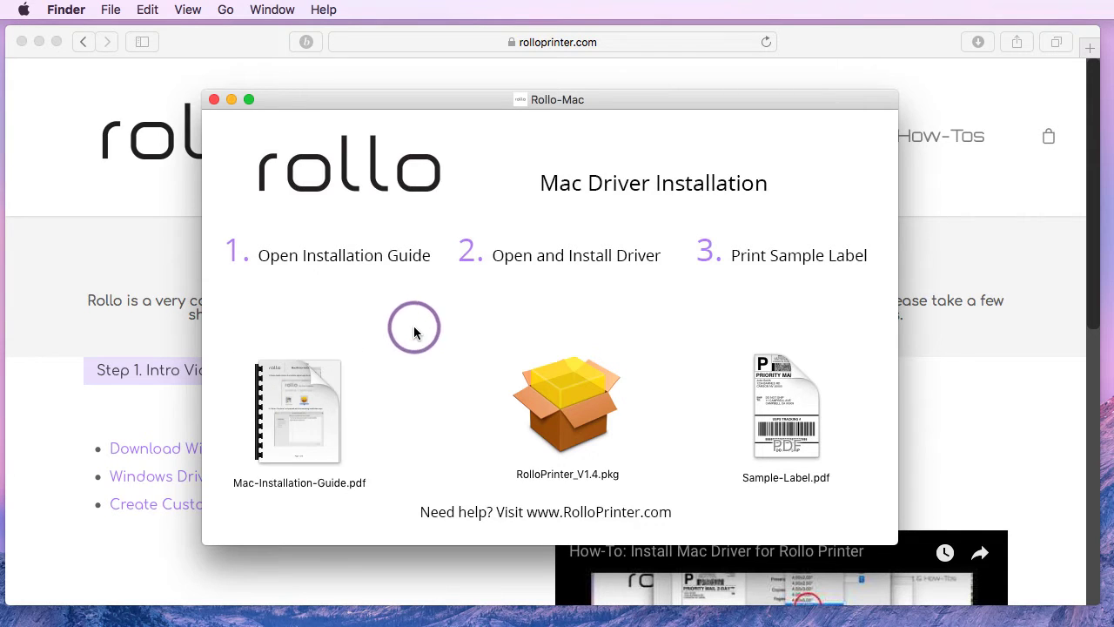
- Install RolloPrinter_V1.4.pkg on Macintosh HD, authorising with the admin password, then close the Installer
double_click(569, 393)
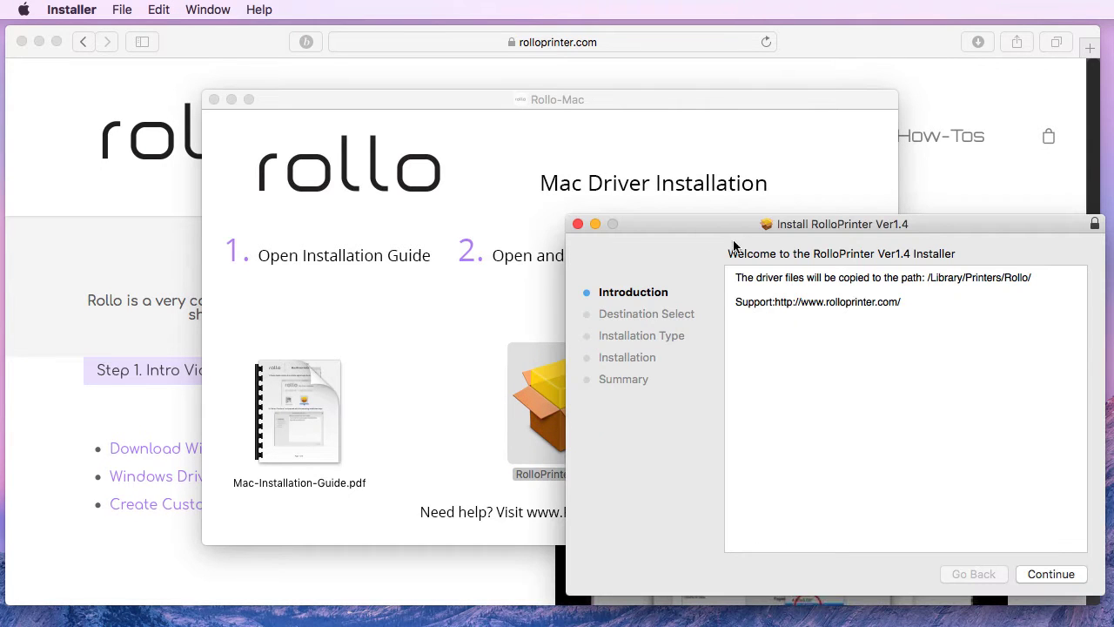
left_click_drag(800, 225, 546, 148)
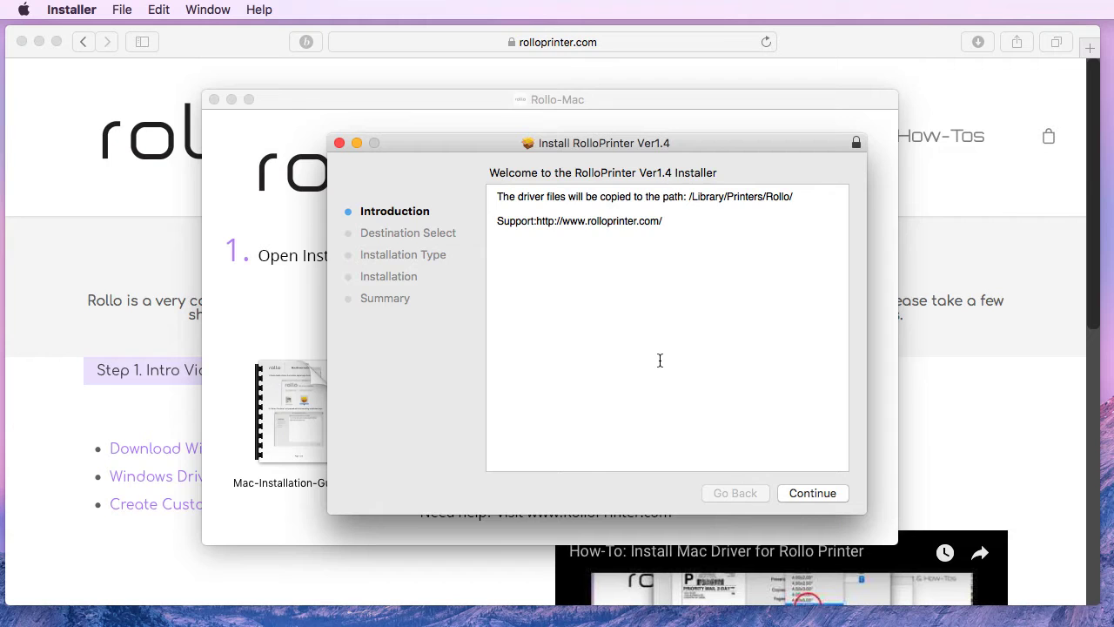
left_click(823, 494)
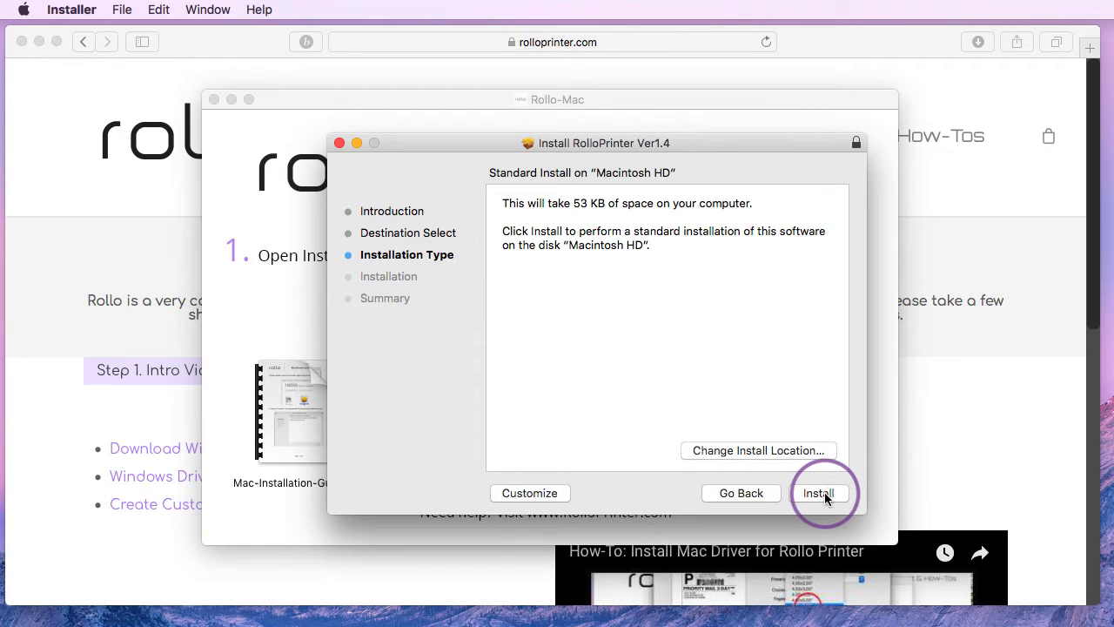
left_click(823, 493)
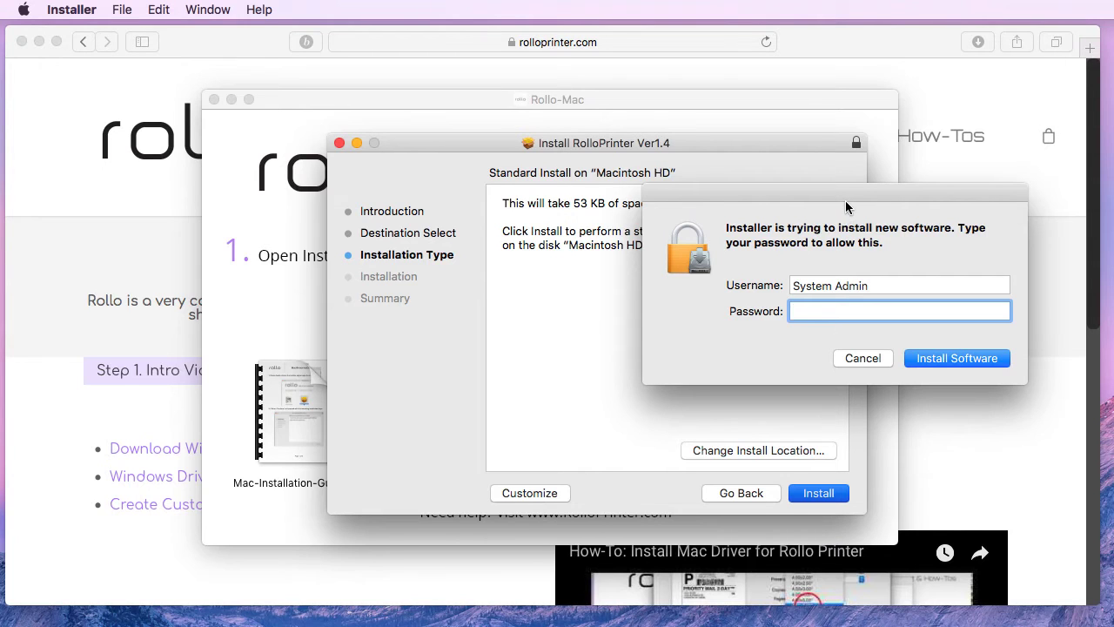
type("************")
key("Return")
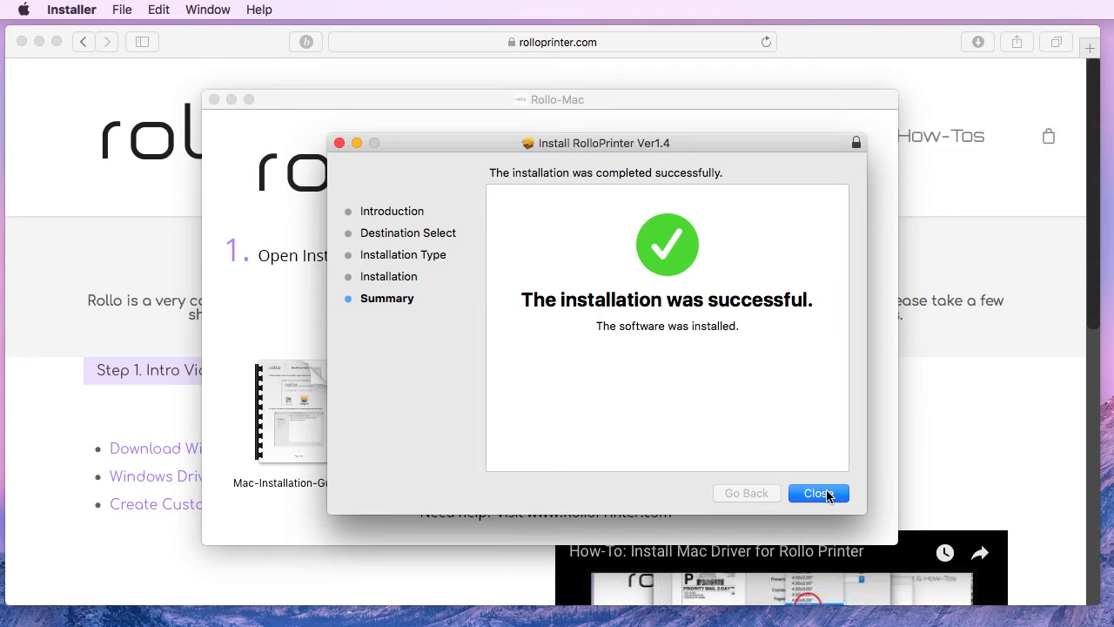
left_click(826, 494)
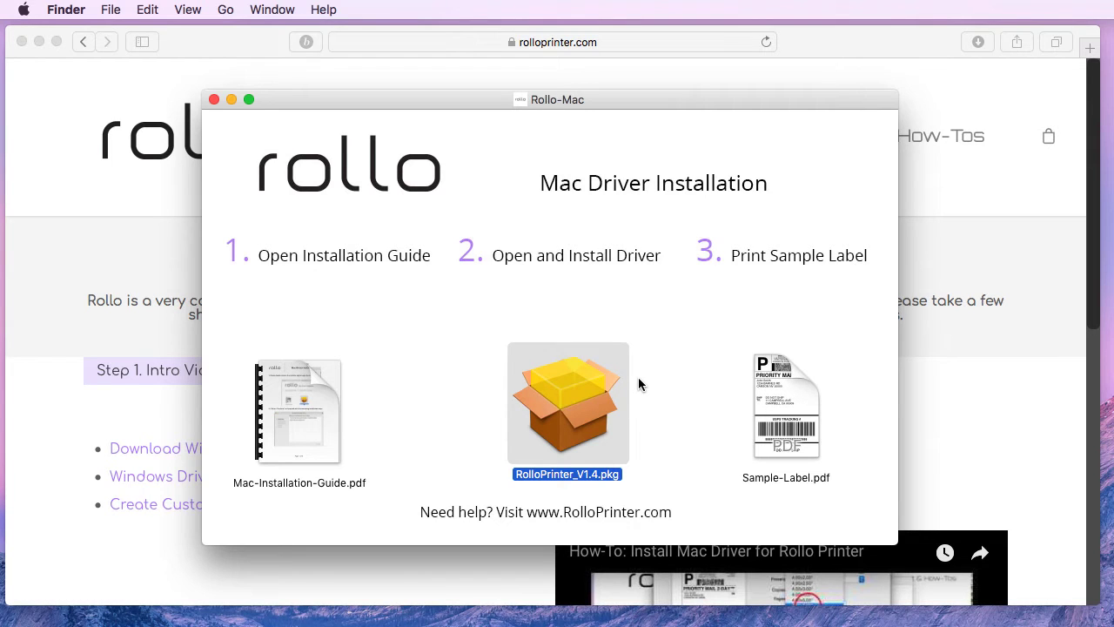
- Open Printers & Scanners through System Preferences in the Apple menu
left_click(26, 9)
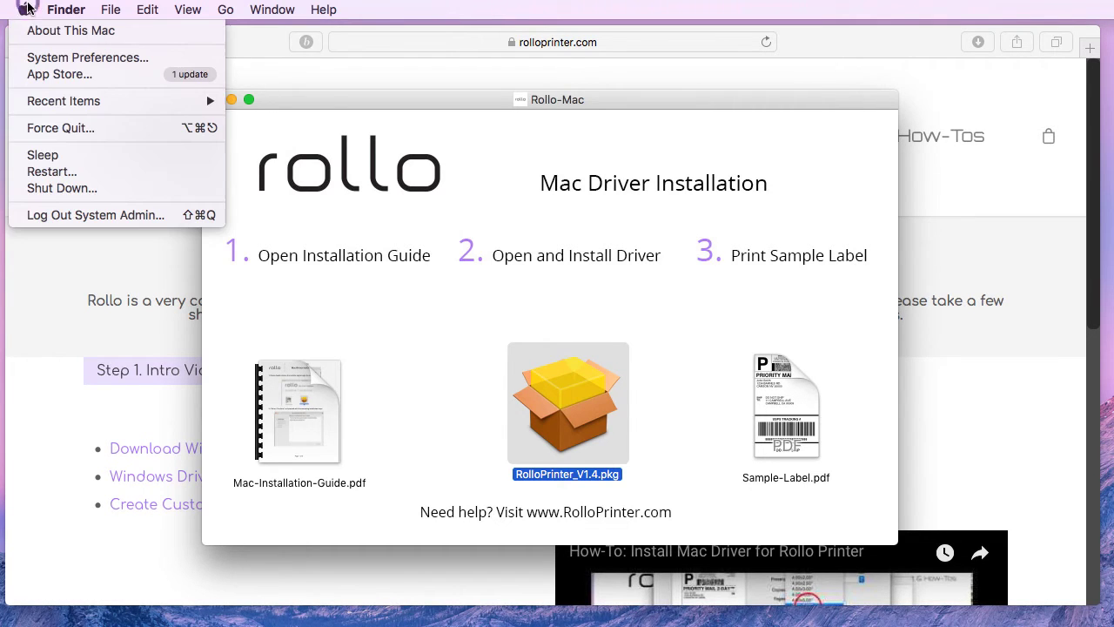
left_click(76, 62)
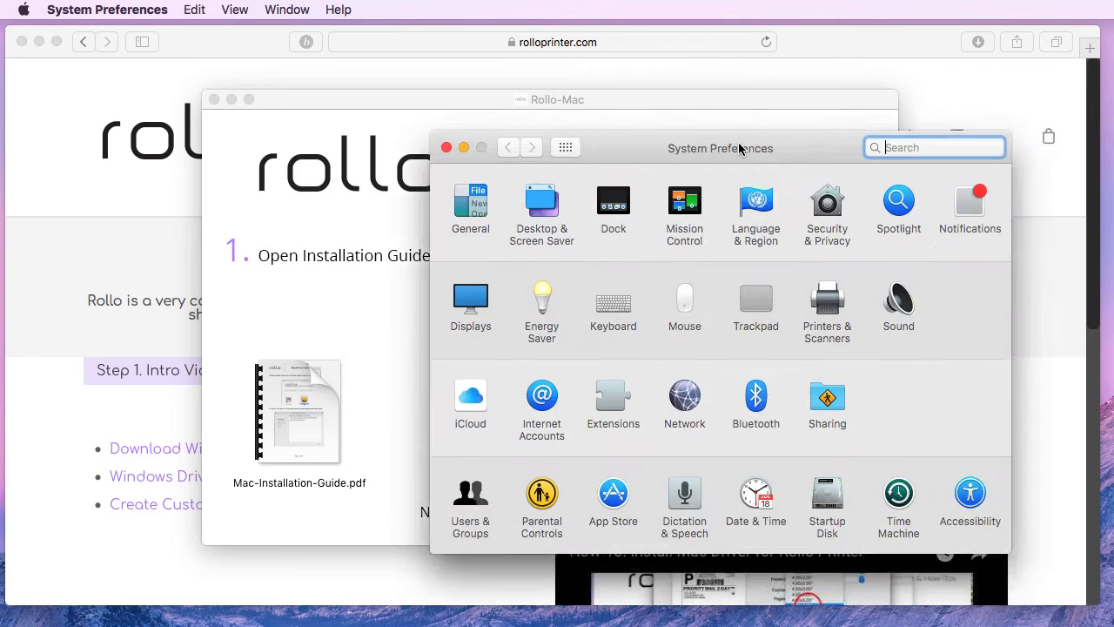
left_click_drag(738, 148, 596, 122)
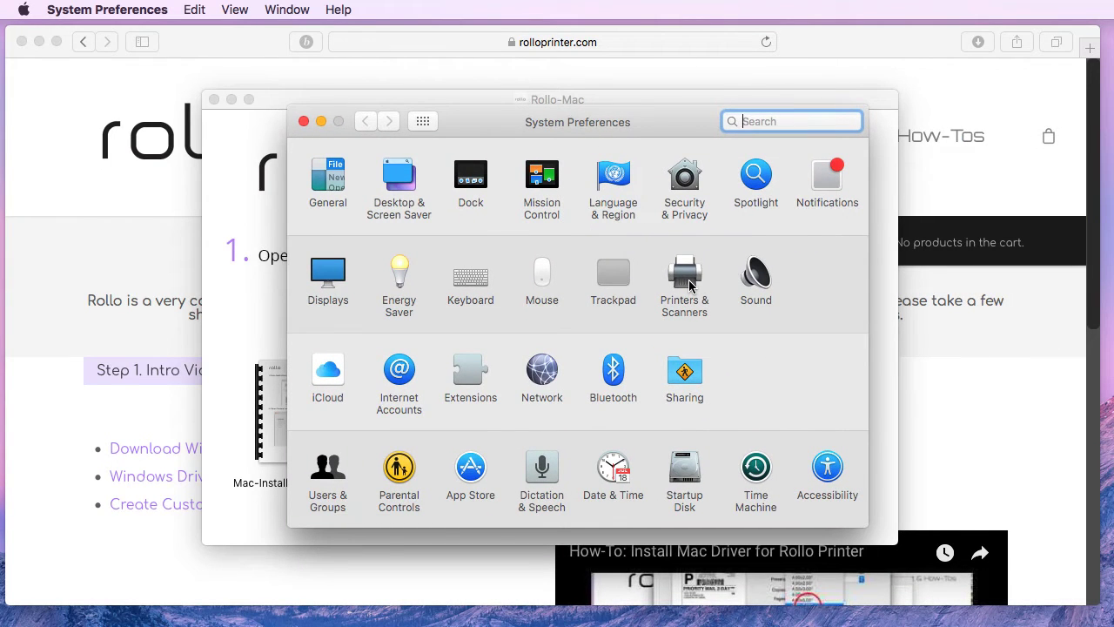
left_click(685, 279)
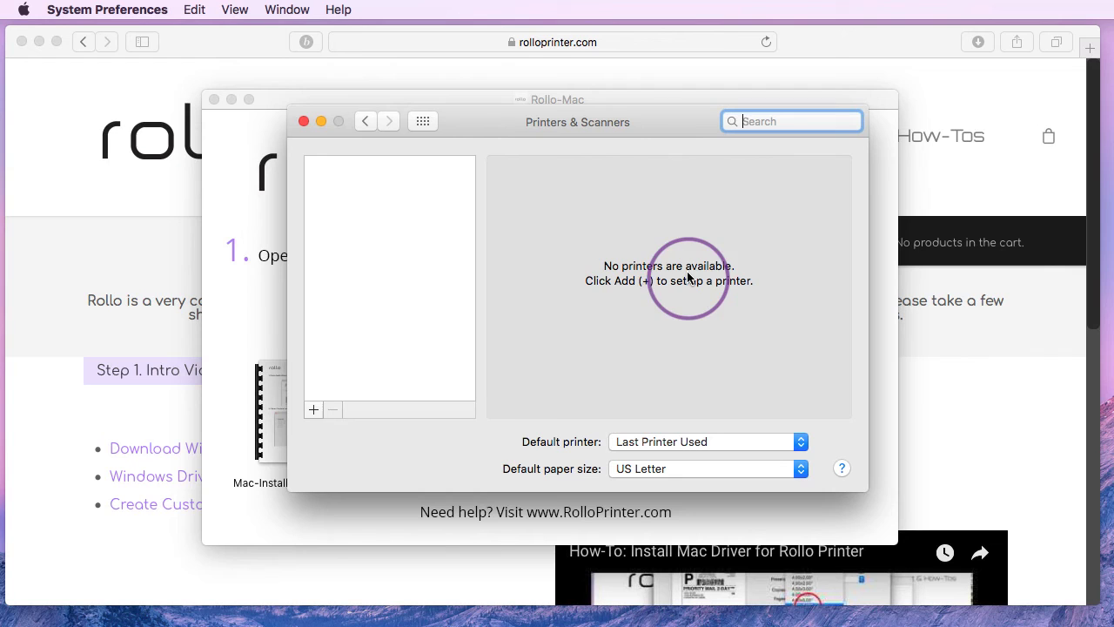
- Add the USB Printer ThermalPrinter with the Rollo Printer driver, found by filtering for 'Rollo'
left_click(315, 411)
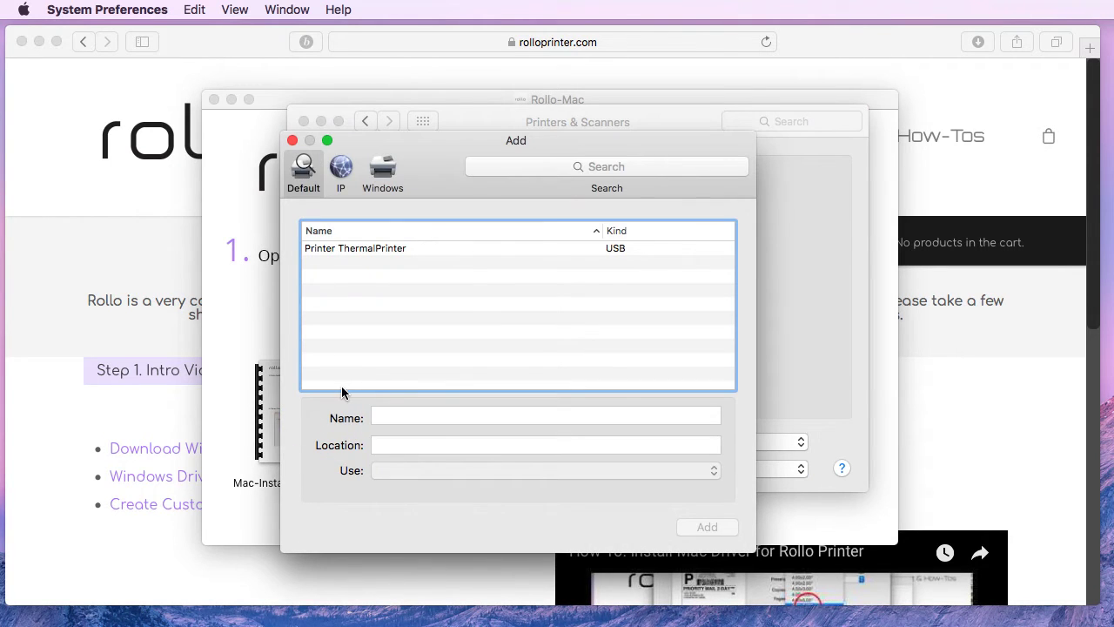
left_click(427, 249)
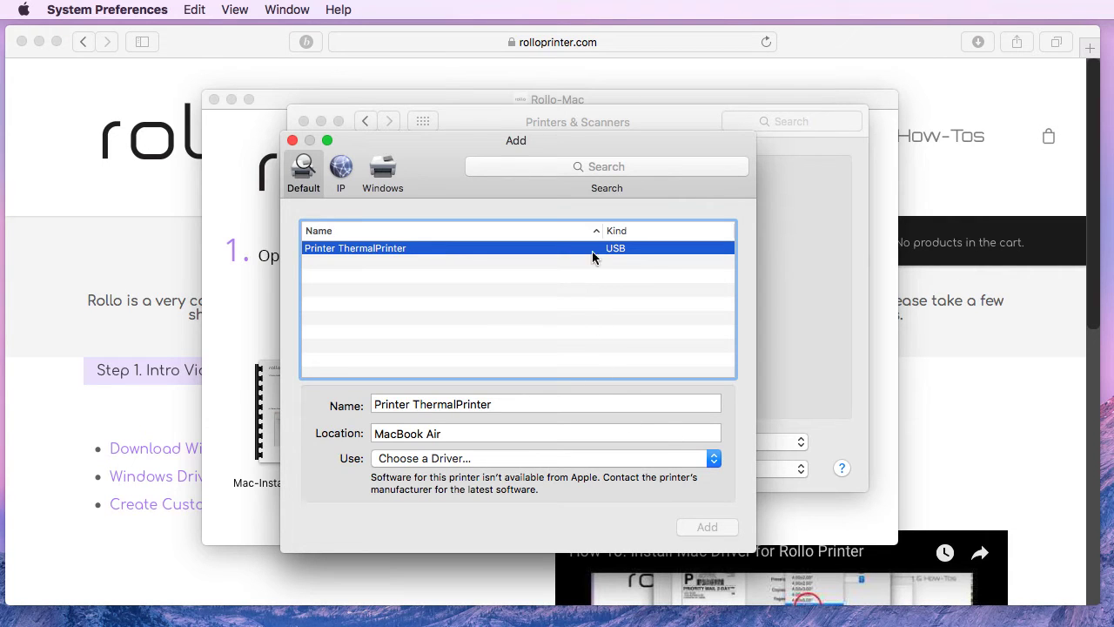
left_click(715, 459)
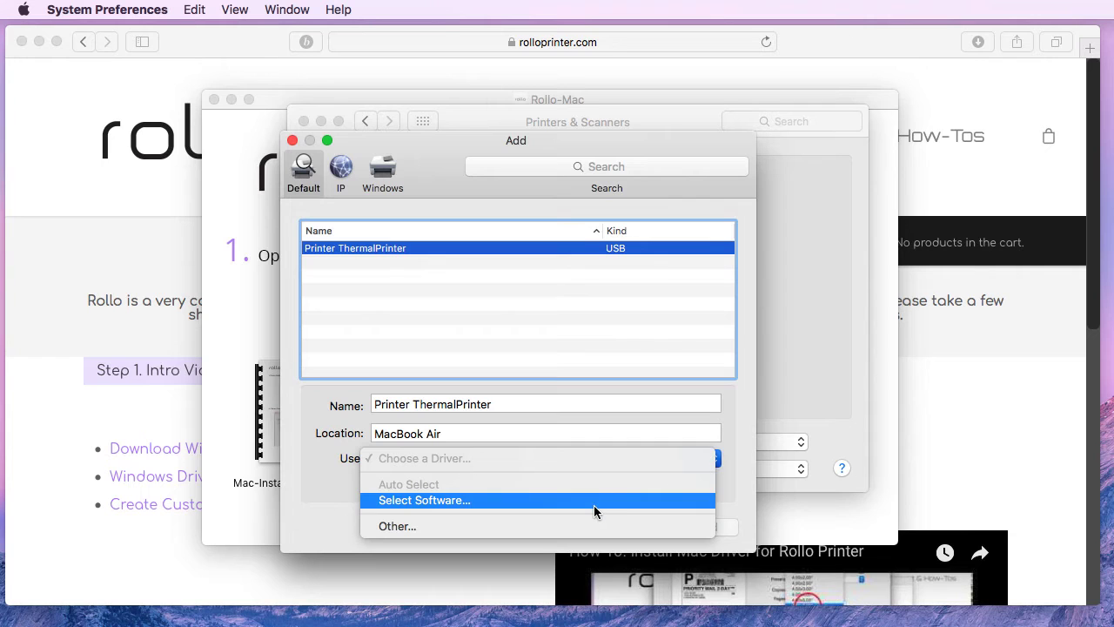
left_click(443, 500)
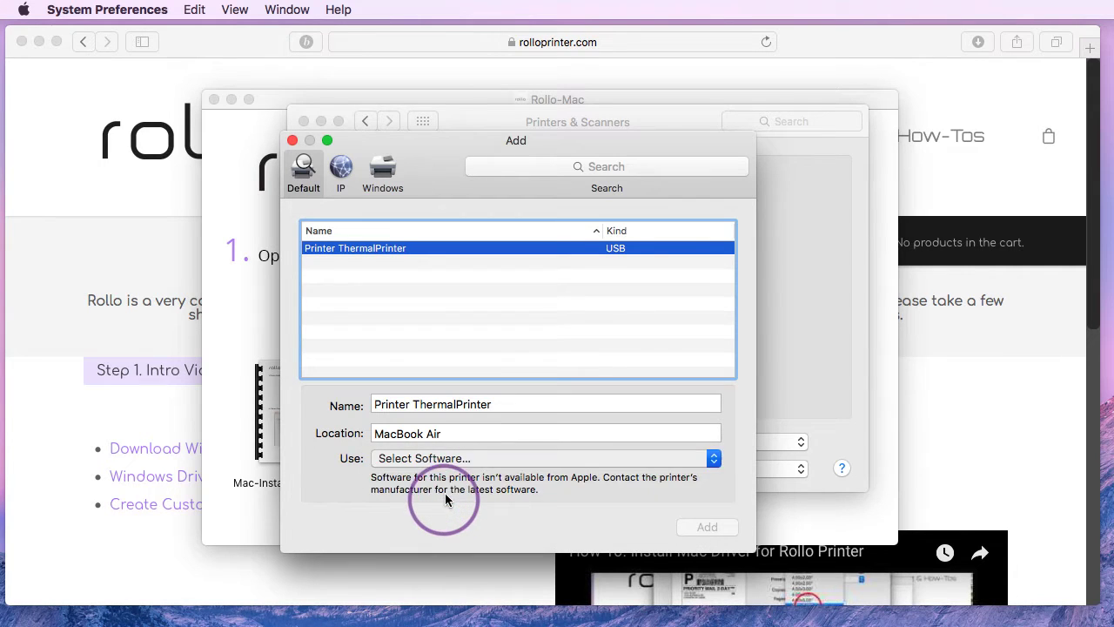
left_click(873, 200)
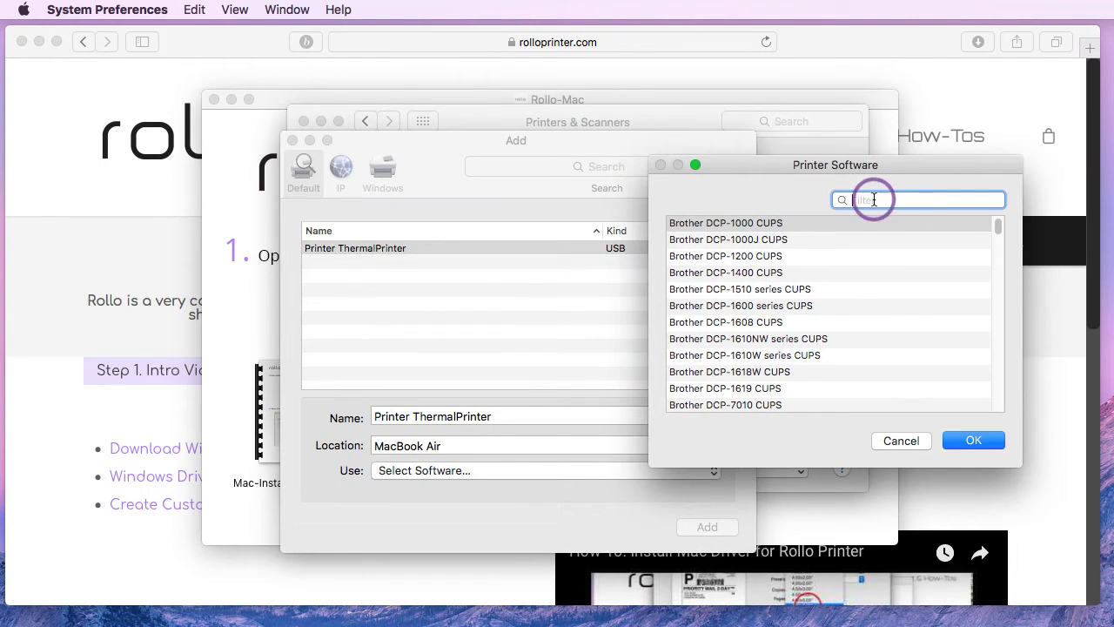
type("Rollo")
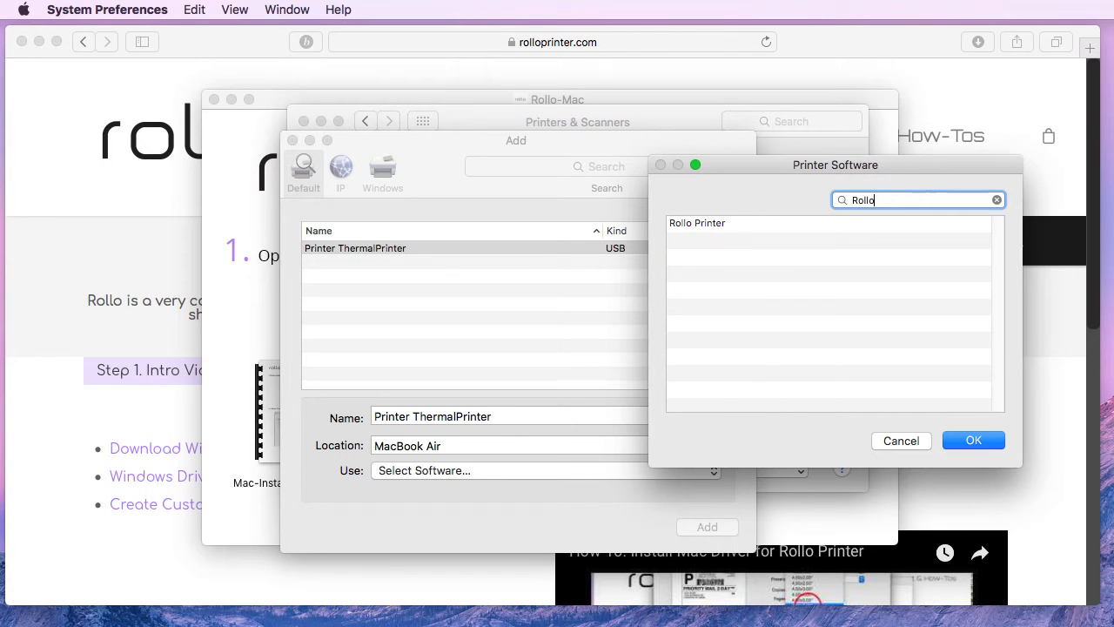
left_click(719, 223)
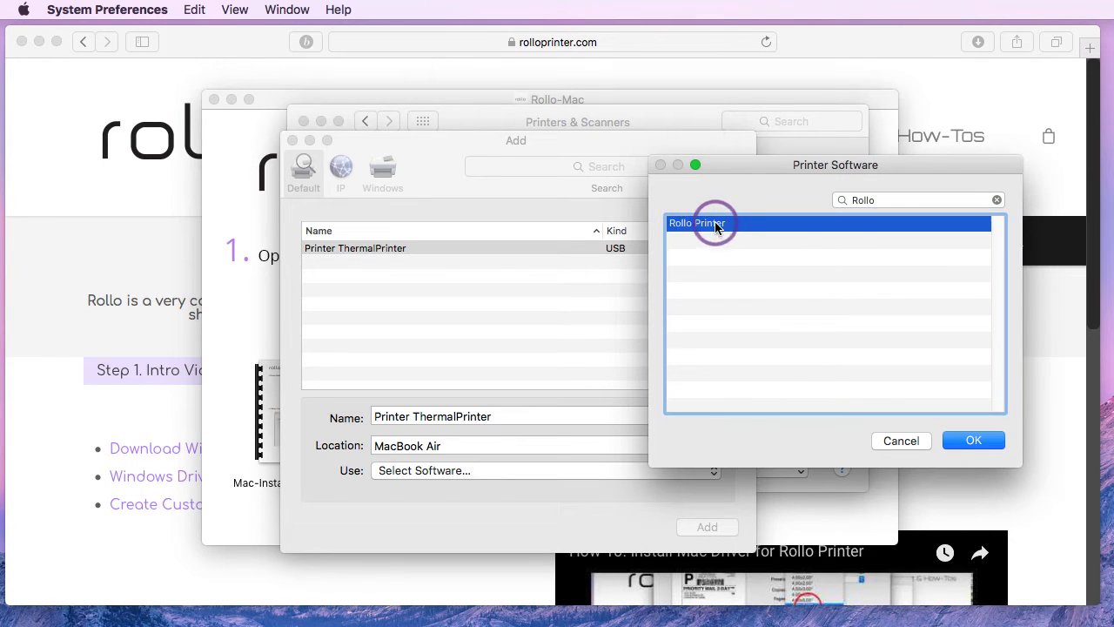
left_click(975, 441)
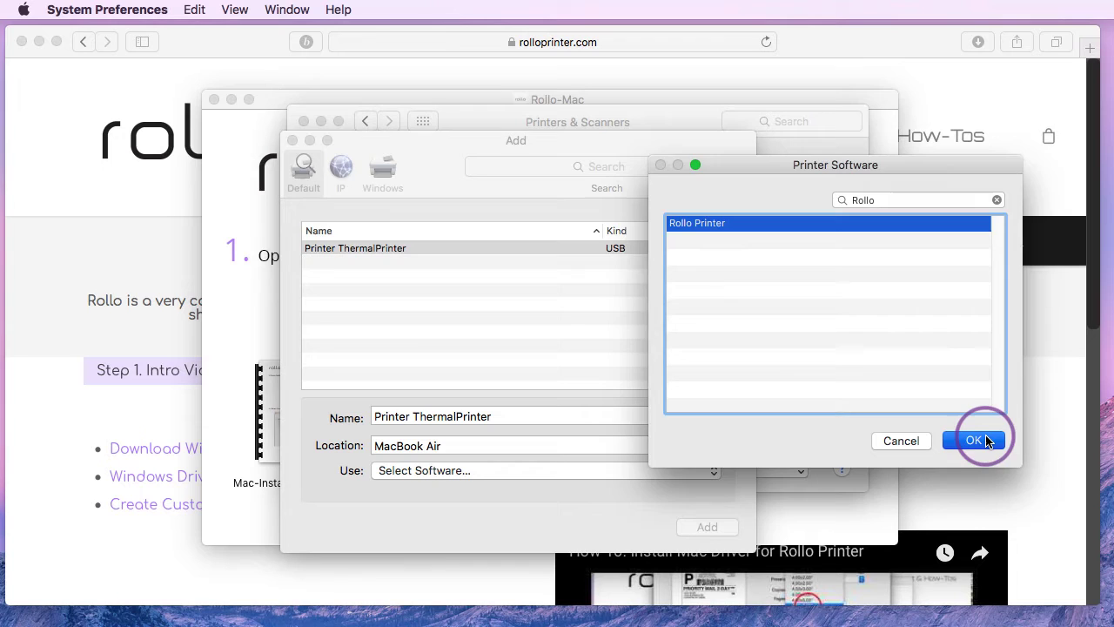
left_click(707, 526)
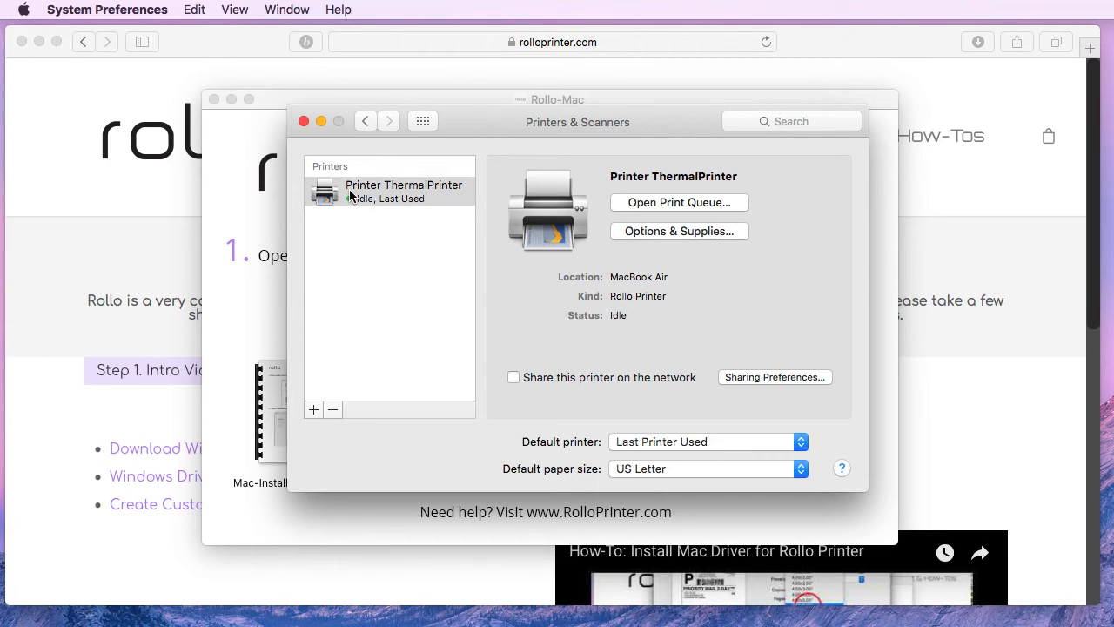
- Close Printers & Scanners now that ThermalPrinter is listed
left_click(304, 121)
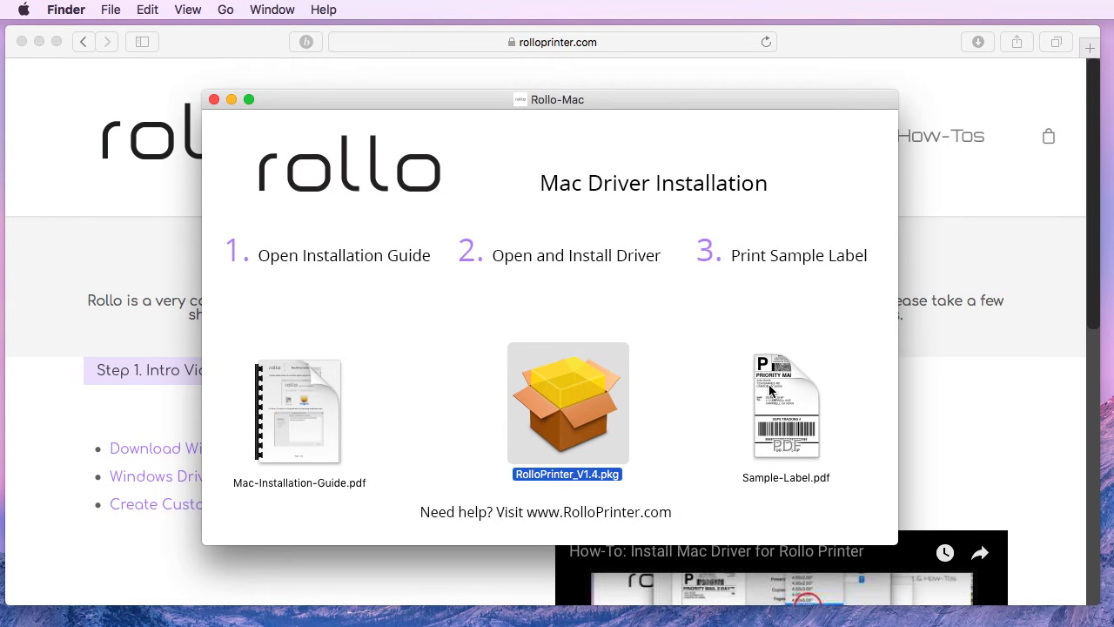
- Open Sample-Label.pdf in Preview and shift its window slightly left
left_click(777, 379)
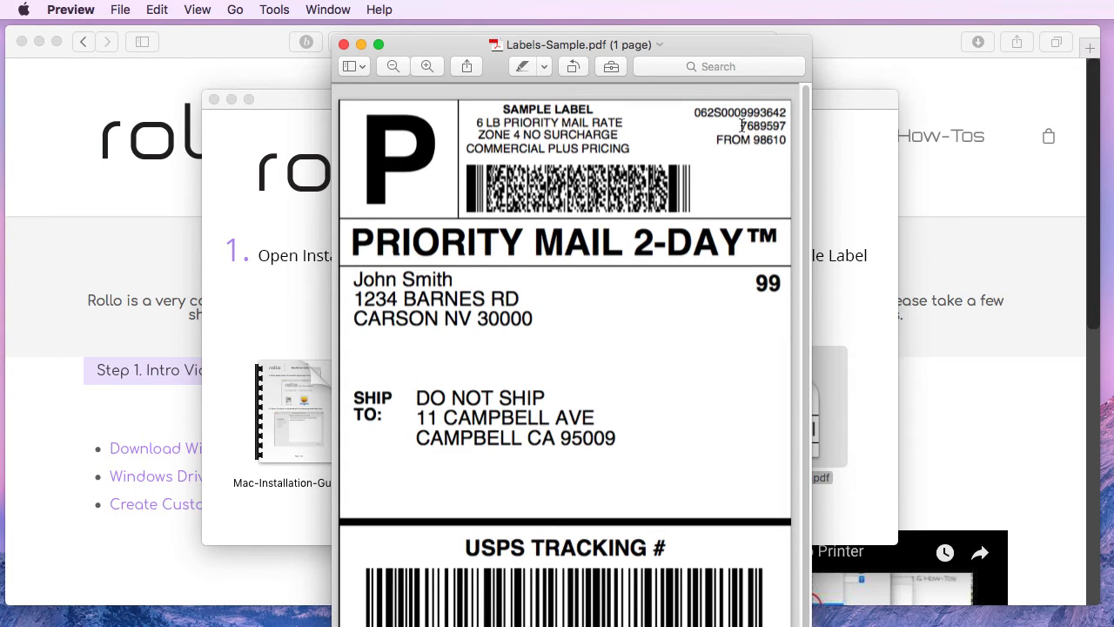
left_click(611, 45)
left_click_drag(612, 45, 550, 42)
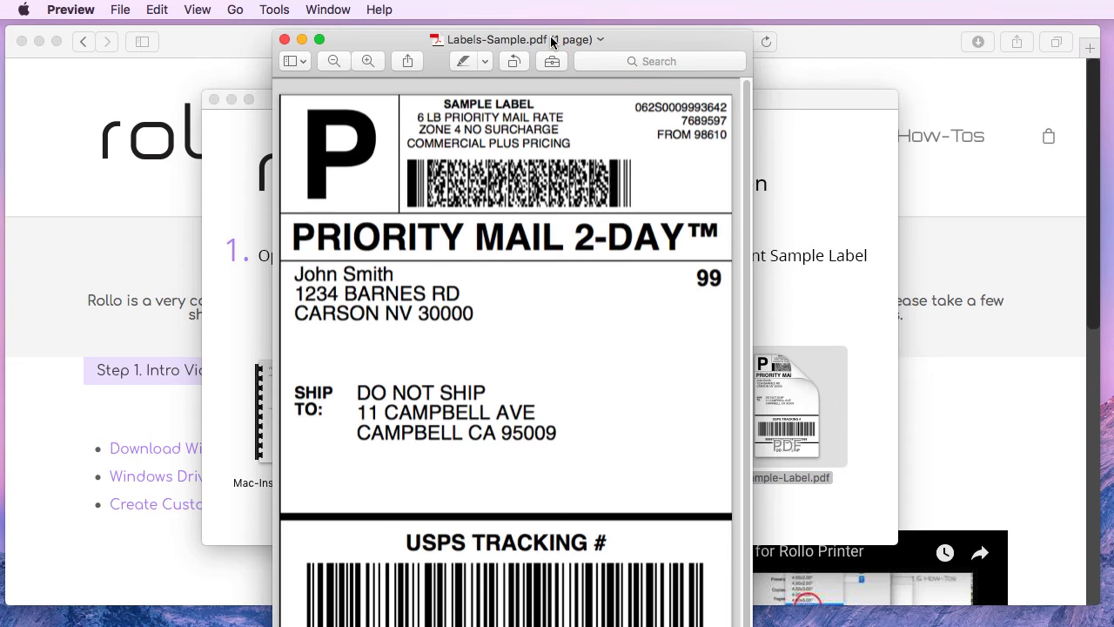
left_click(126, 11)
- In the print dialog, set the paper size to 4.00x6.00 inches
left_click(165, 338)
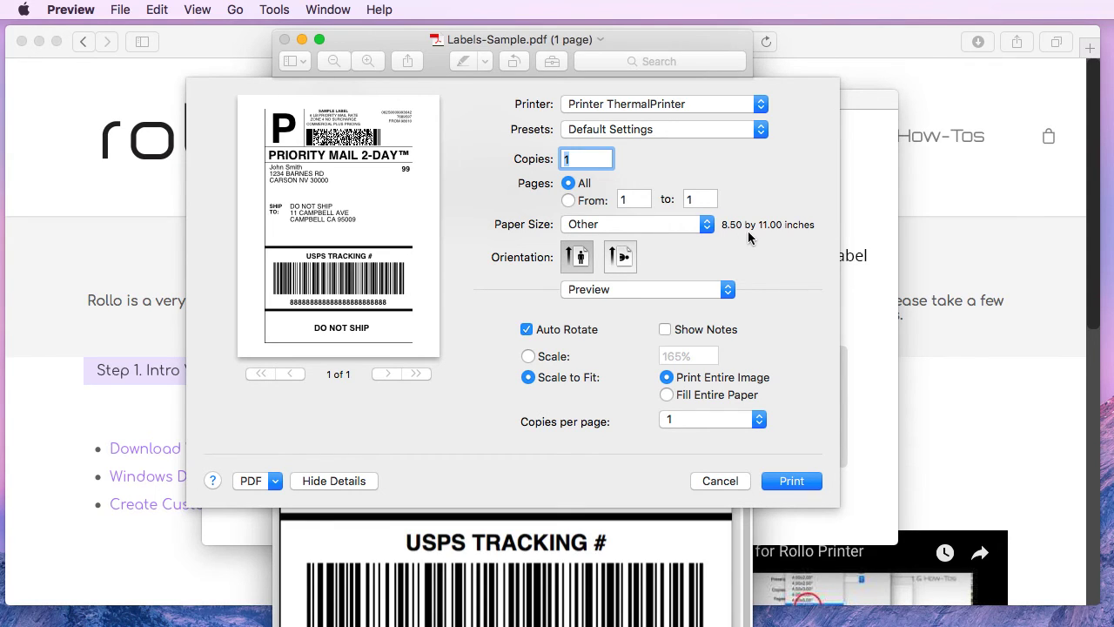
left_click(703, 224)
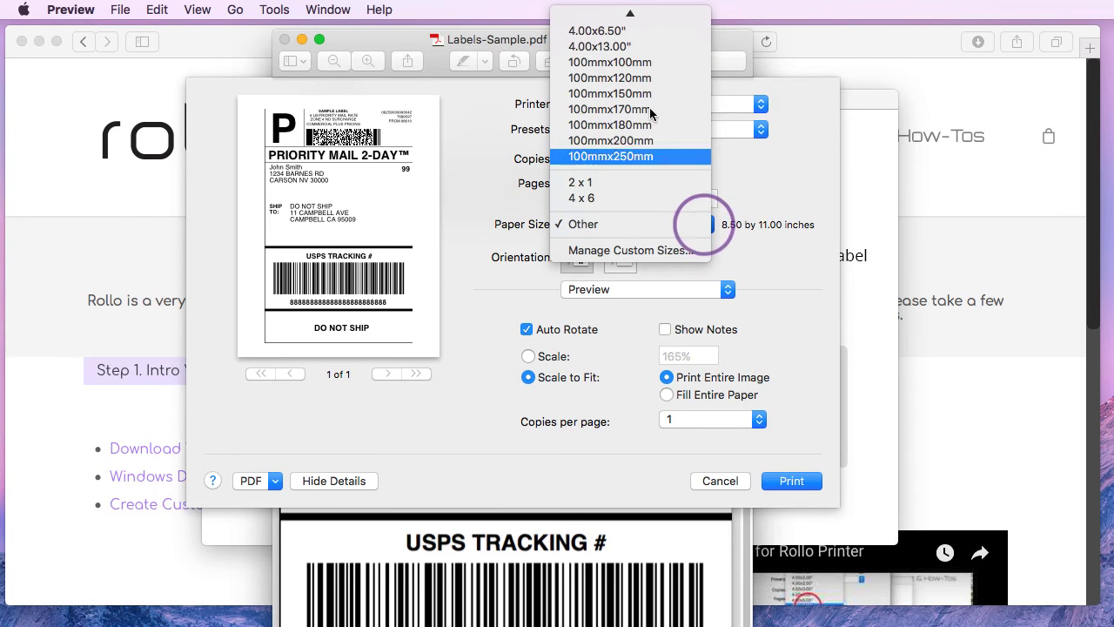
mouse_move(636, 17)
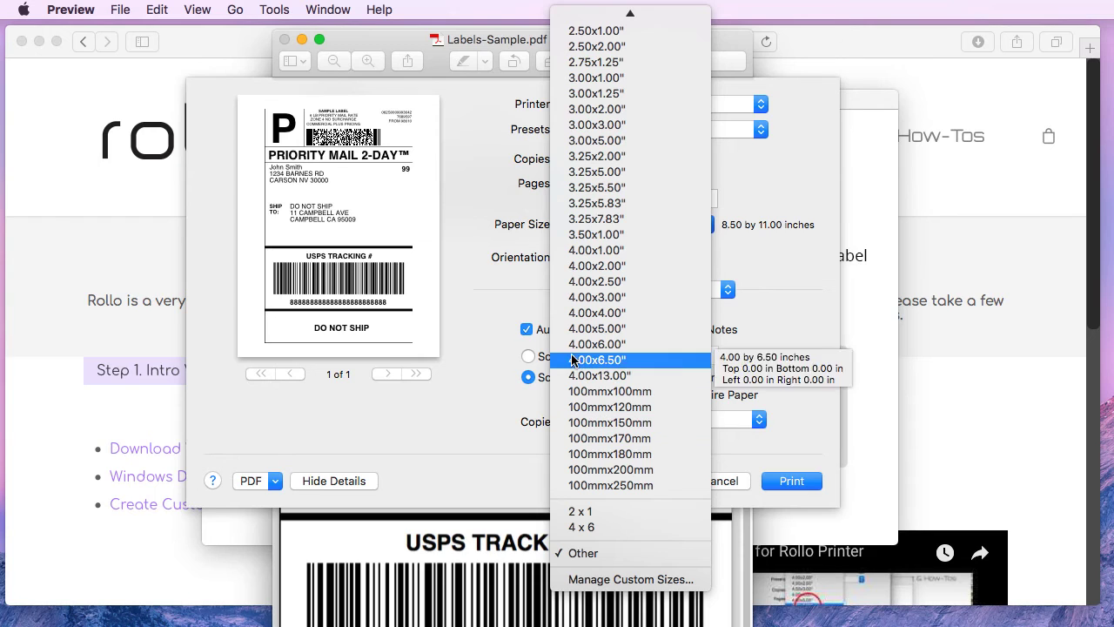
left_click(621, 345)
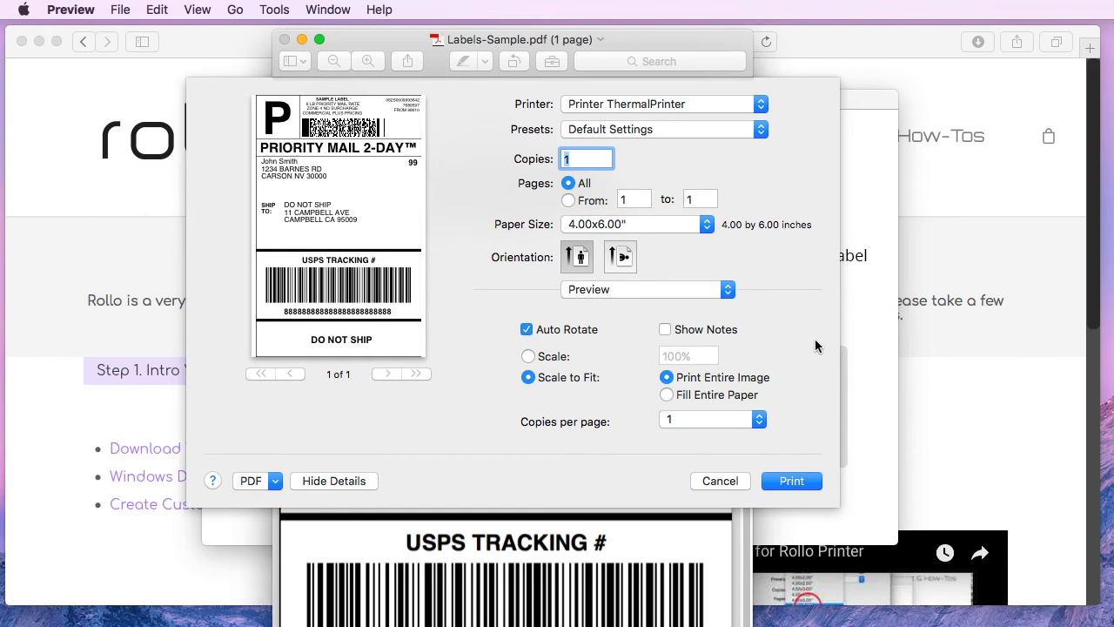
left_click(727, 290)
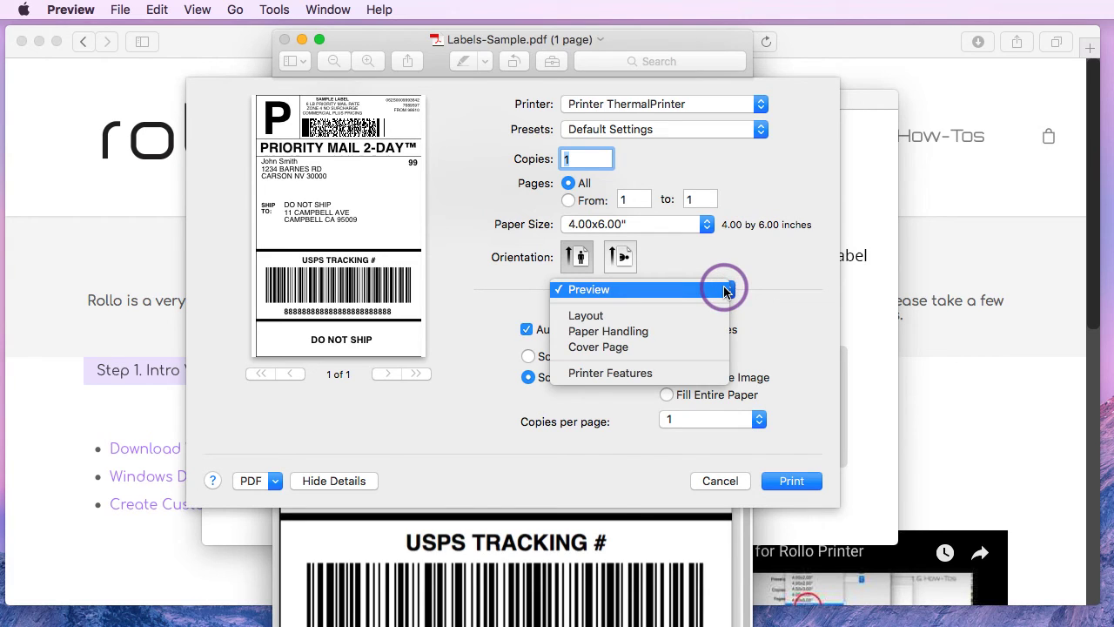
- Show Printer Features, keep Darkness at Printer Default, and print the 4x6 label
left_click(613, 375)
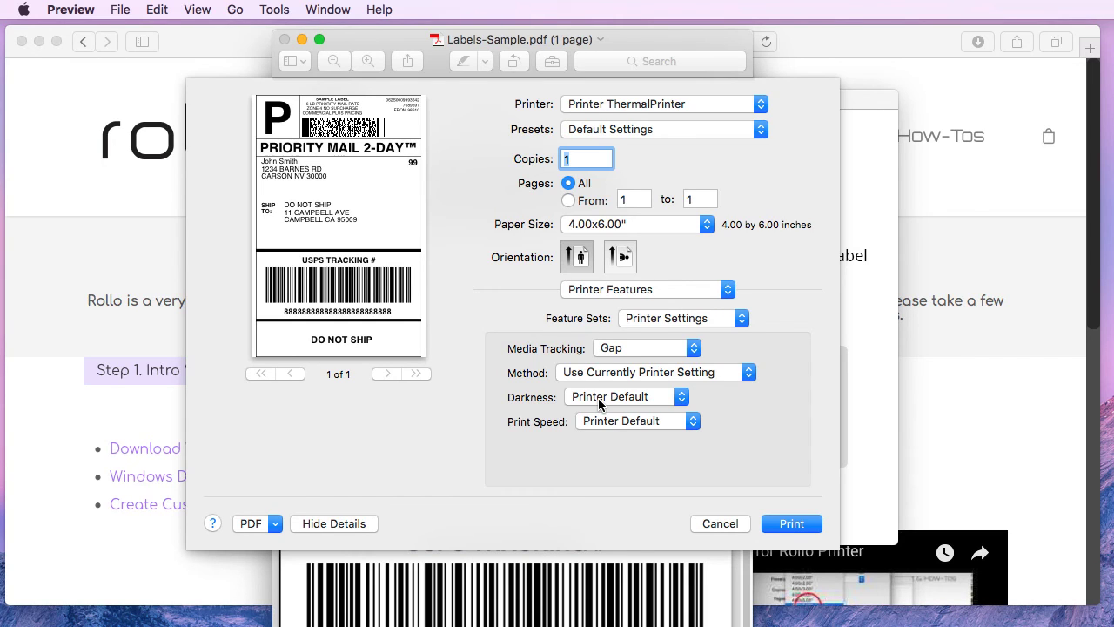
left_click(598, 397)
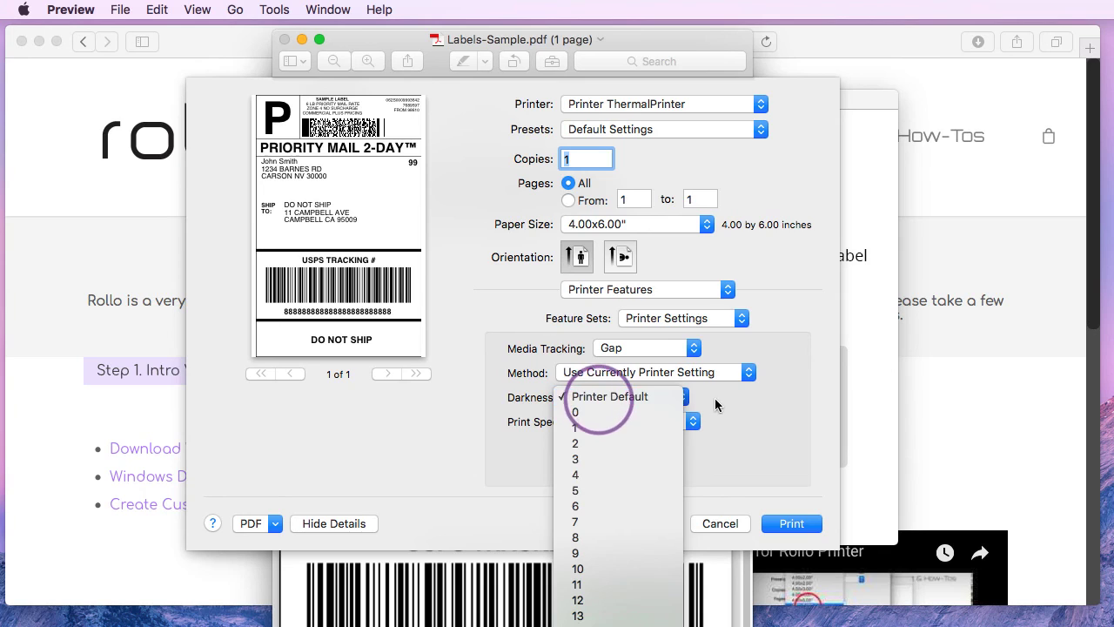
left_click(601, 396)
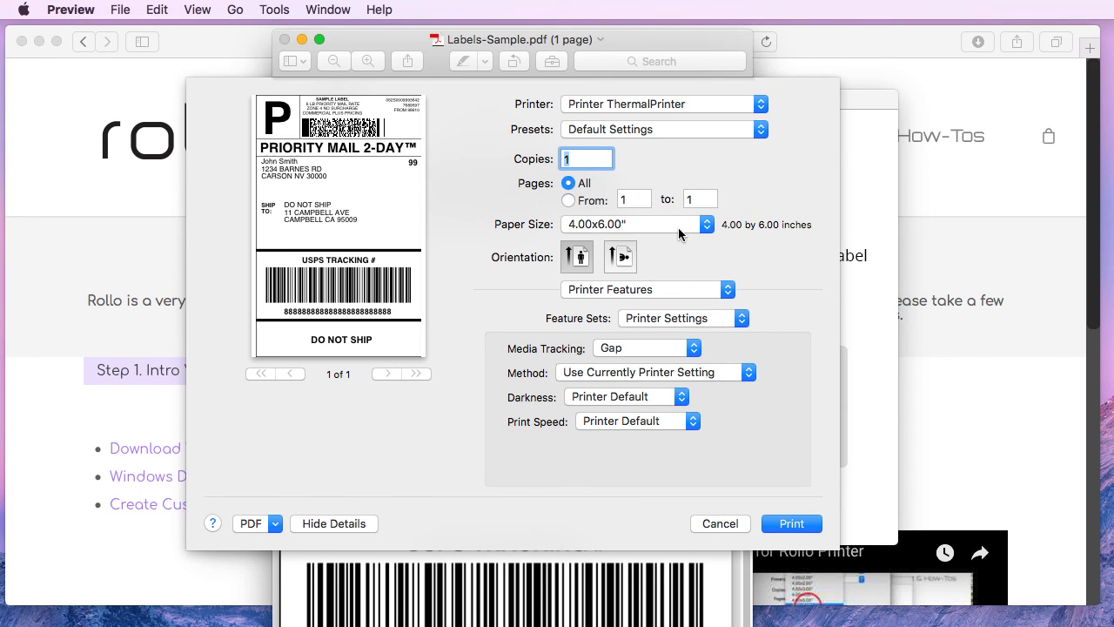
left_click(794, 523)
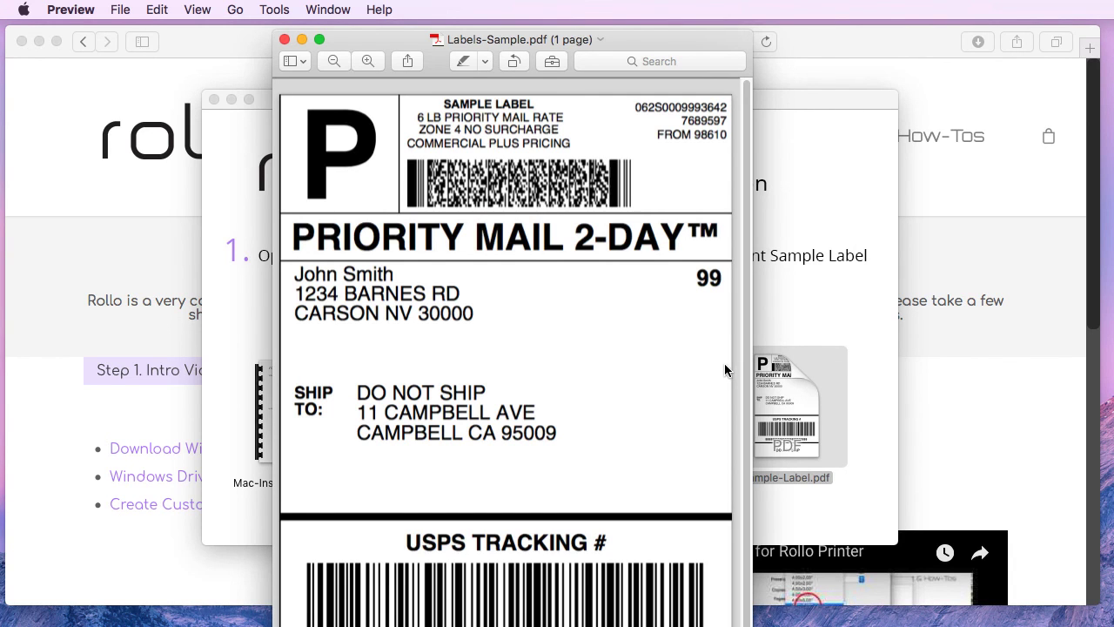
- Bring Safari's Rollo Get Started page back in front of Preview
left_click(975, 190)
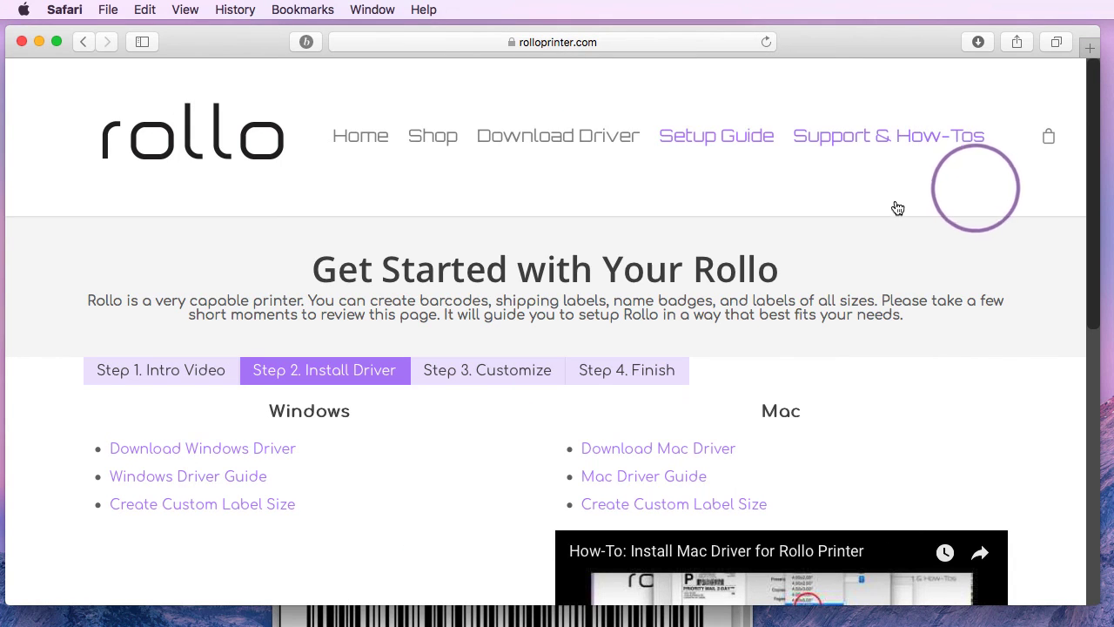